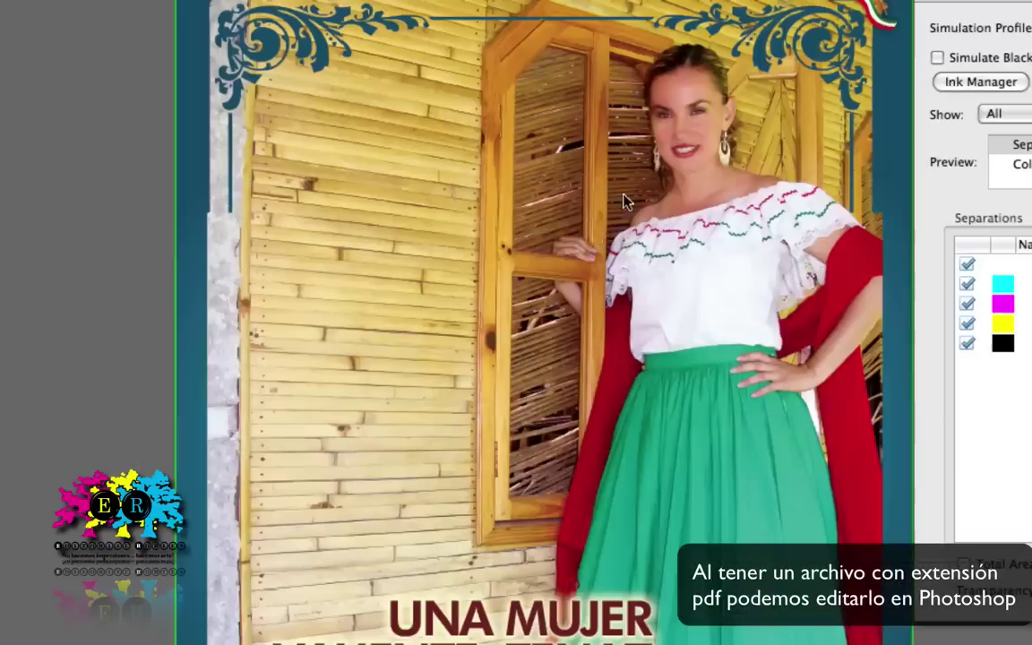
Send the PDF's cover photo to Photoshop for editing via Edit Image
{"action": "right_click", "coordinate": [443, 205]}
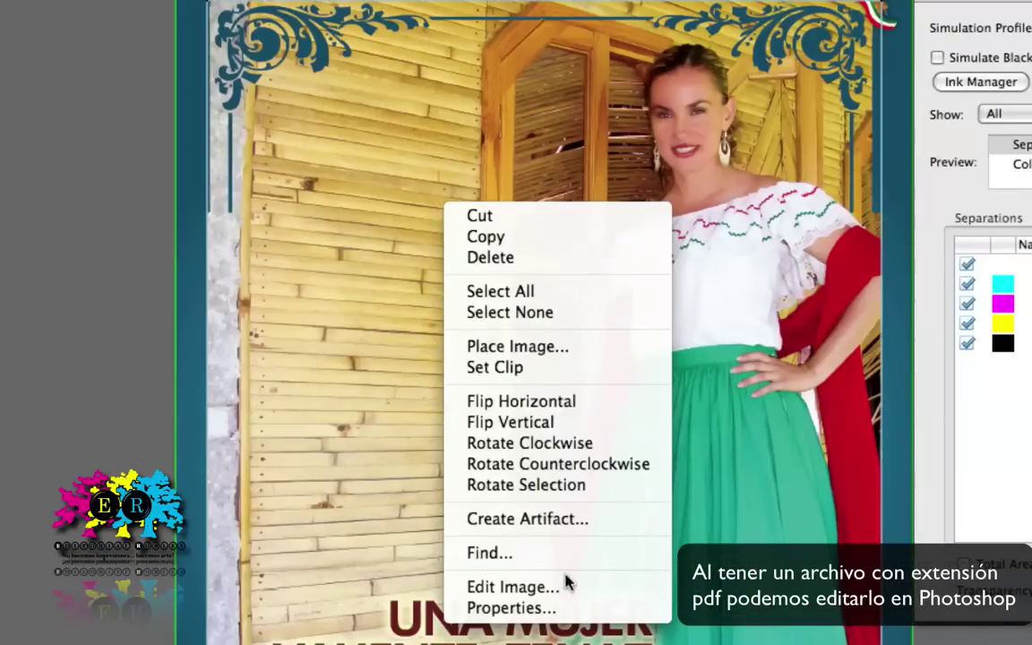
{"action": "left_click", "coordinate": [542, 587]}
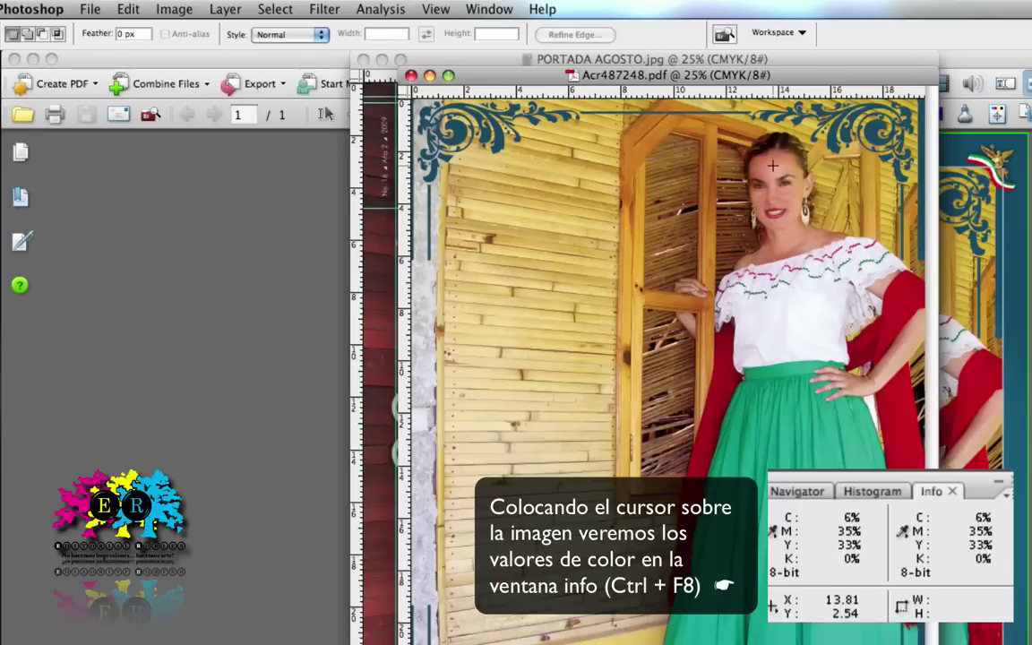
Show the Image menu's colour adjustments for the cover photo
{"action": "left_click", "coordinate": [164, 10]}
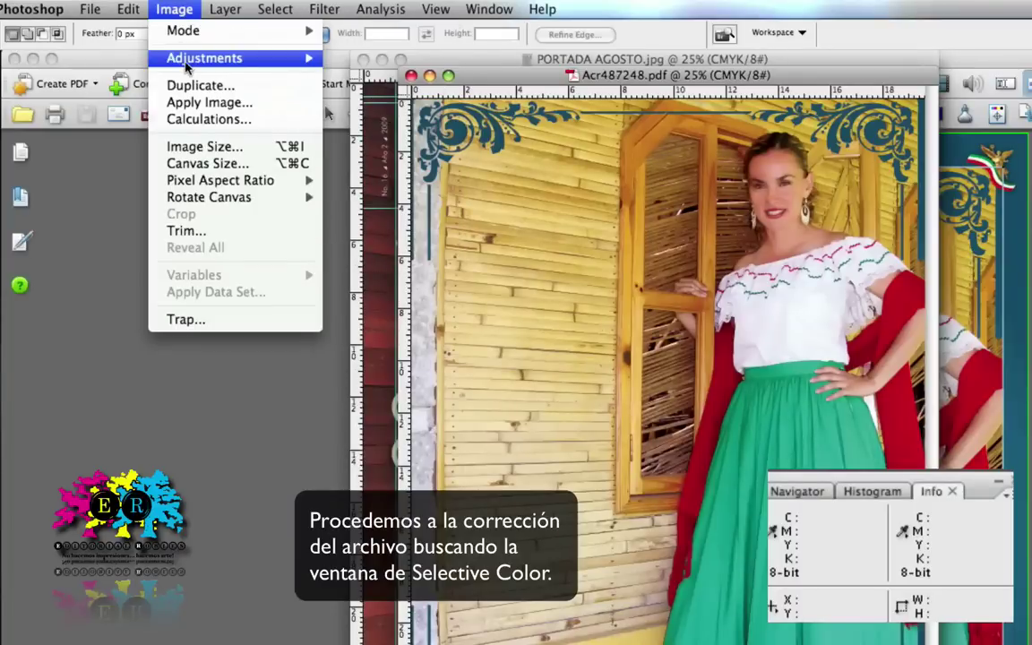
{"action": "mouse_move", "coordinate": [204, 58]}
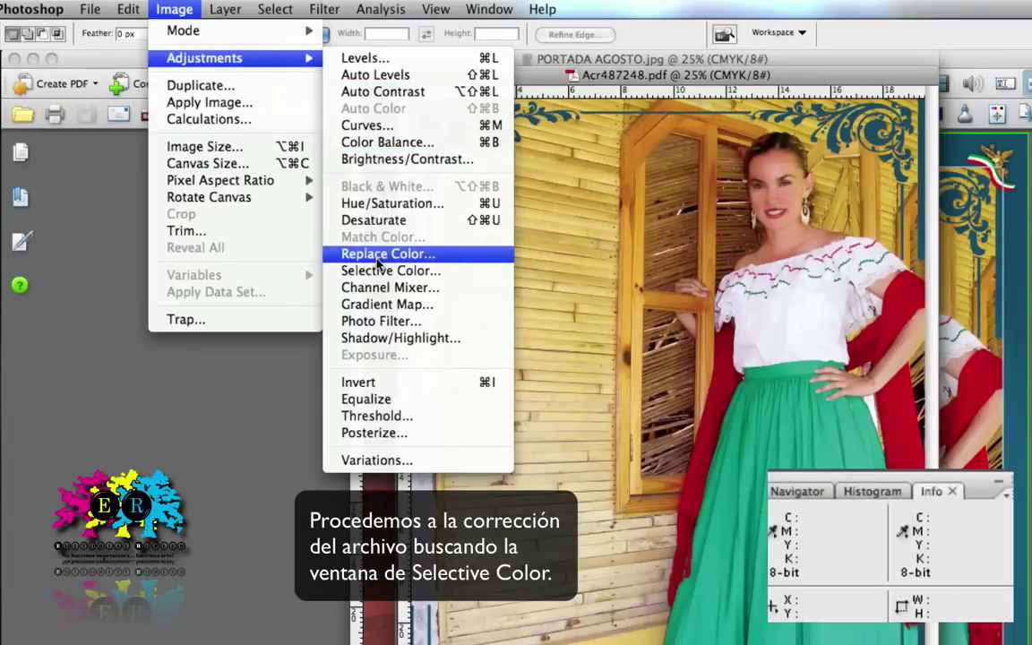
Apply Selective Color to the Reds: Magenta -5%, Yellow -6%, Black -6%
{"action": "left_click", "coordinate": [378, 272]}
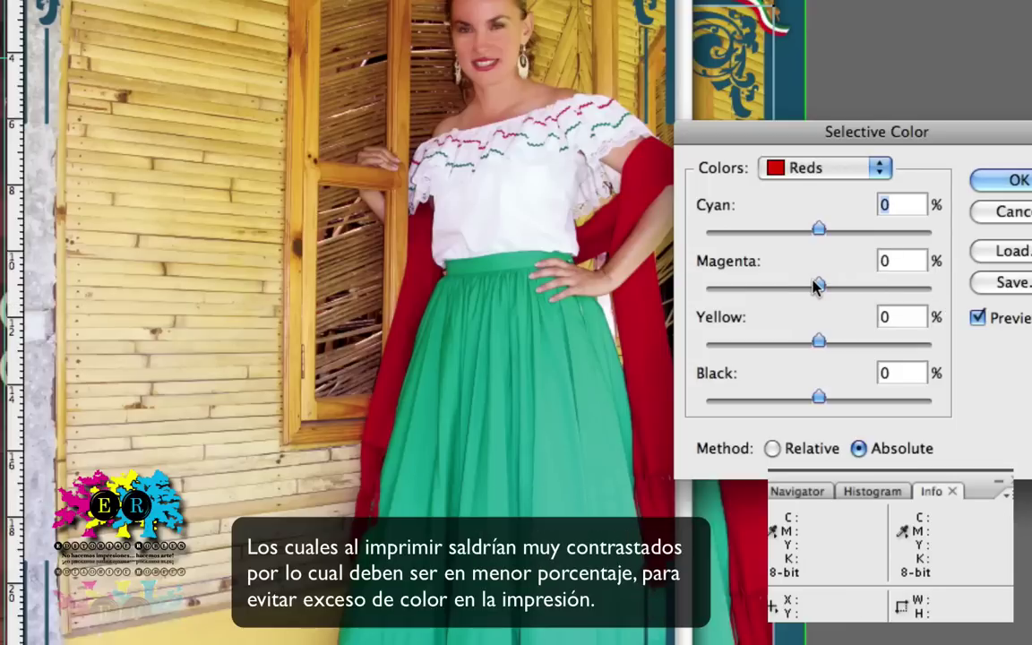
{"action": "left_click_drag", "start_coordinate": [818, 285], "coordinate": [812, 285]}
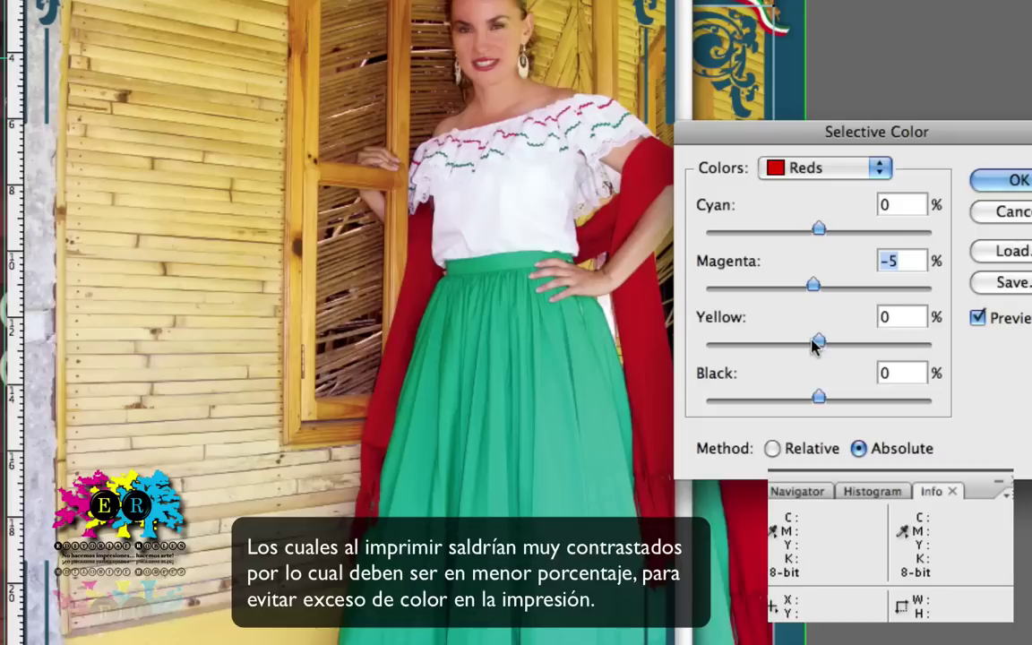
{"action": "left_click_drag", "start_coordinate": [817, 342], "coordinate": [811, 342]}
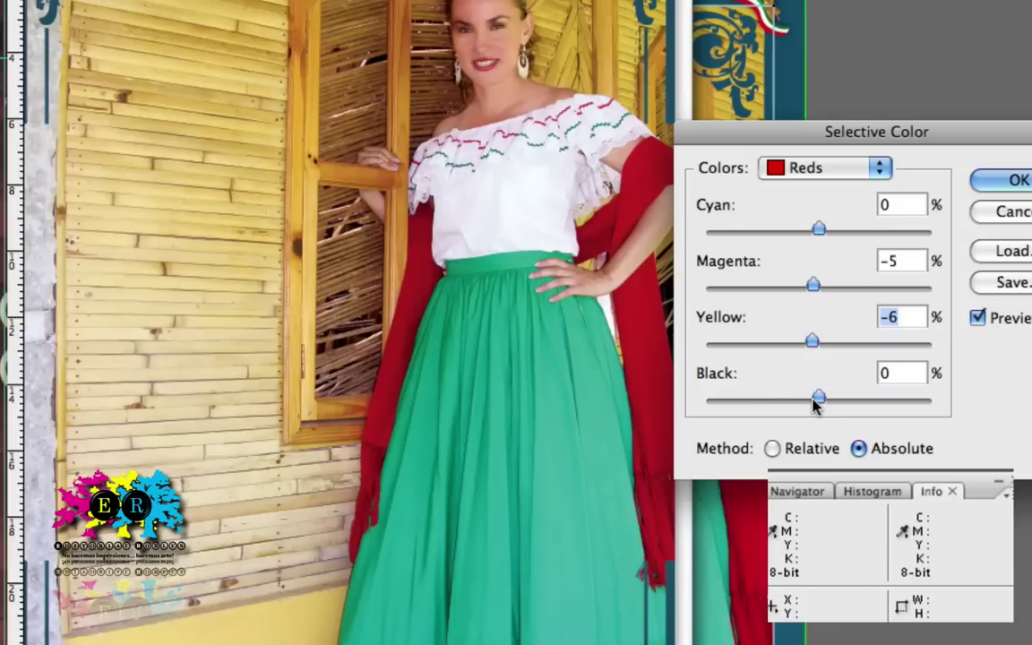
{"action": "left_click_drag", "start_coordinate": [815, 399], "coordinate": [810, 399]}
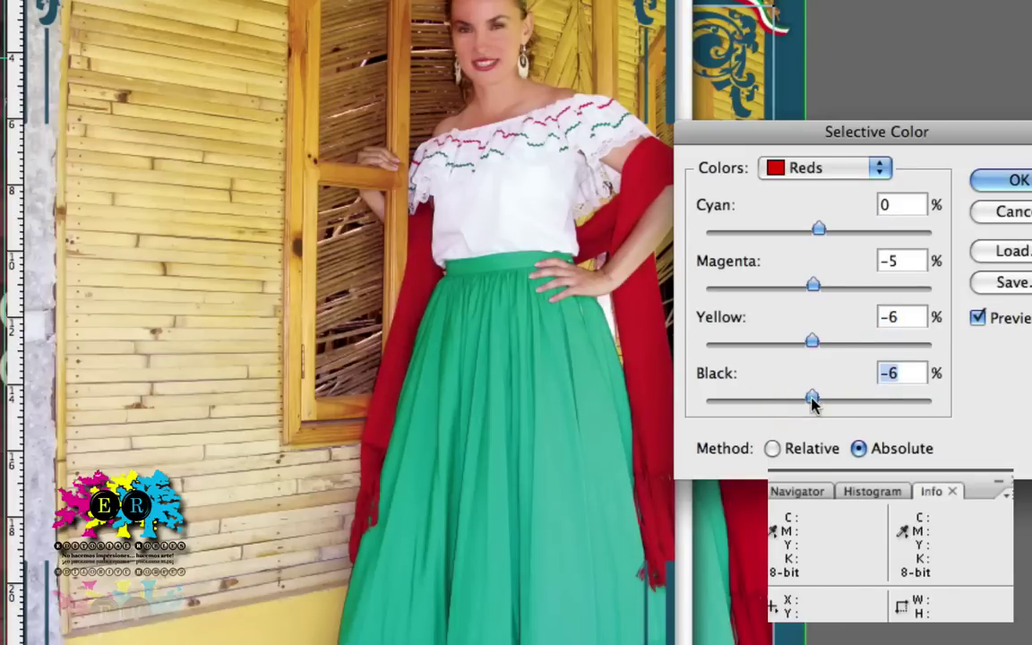
{"action": "left_click", "coordinate": [878, 172]}
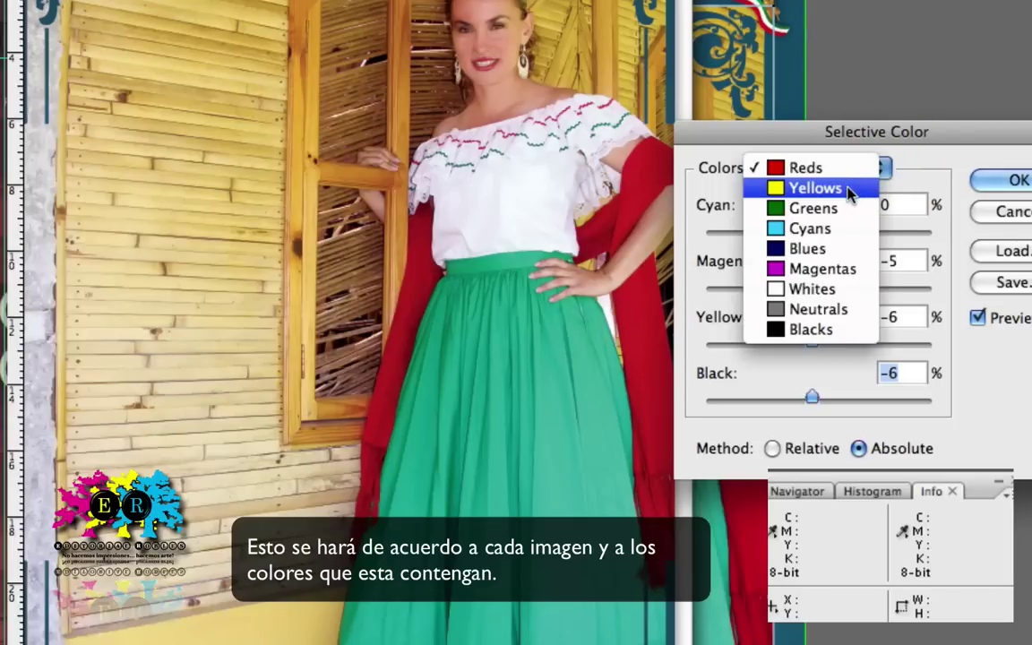
Set the Yellows range to Yellow -15% and Black -14%
{"action": "left_click", "coordinate": [847, 189]}
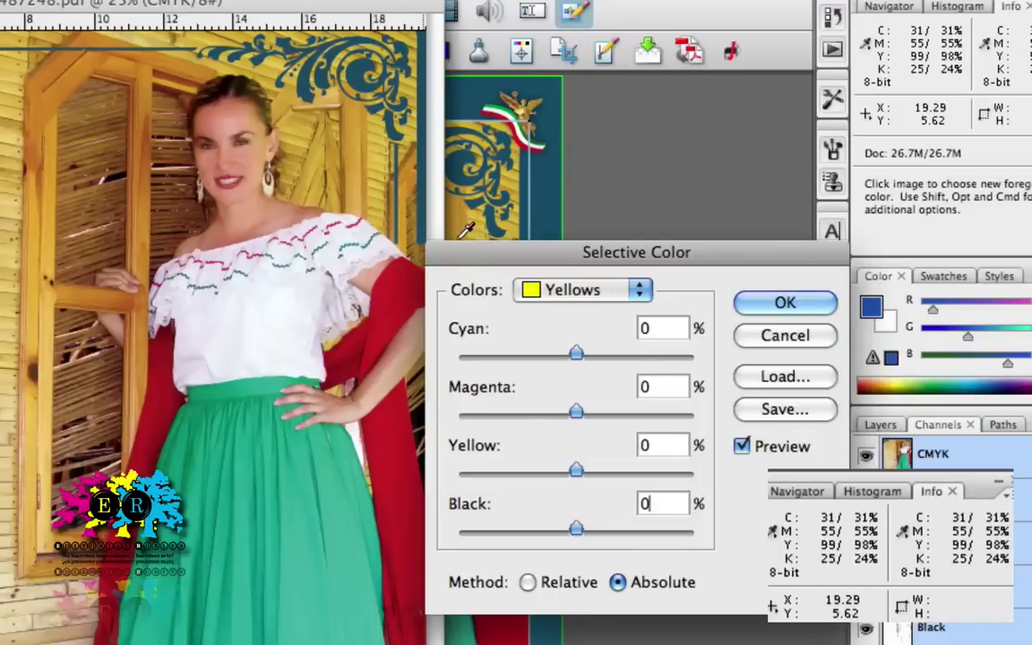
{"action": "left_click_drag", "start_coordinate": [576, 469], "coordinate": [567, 471]}
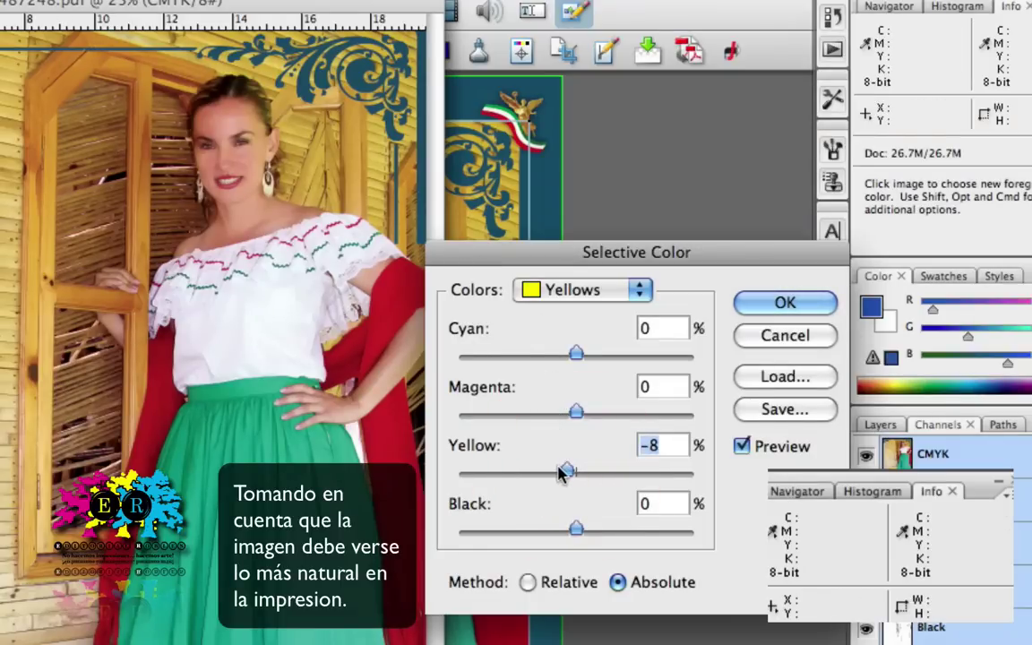
{"action": "left_click_drag", "start_coordinate": [559, 476], "coordinate": [552, 472]}
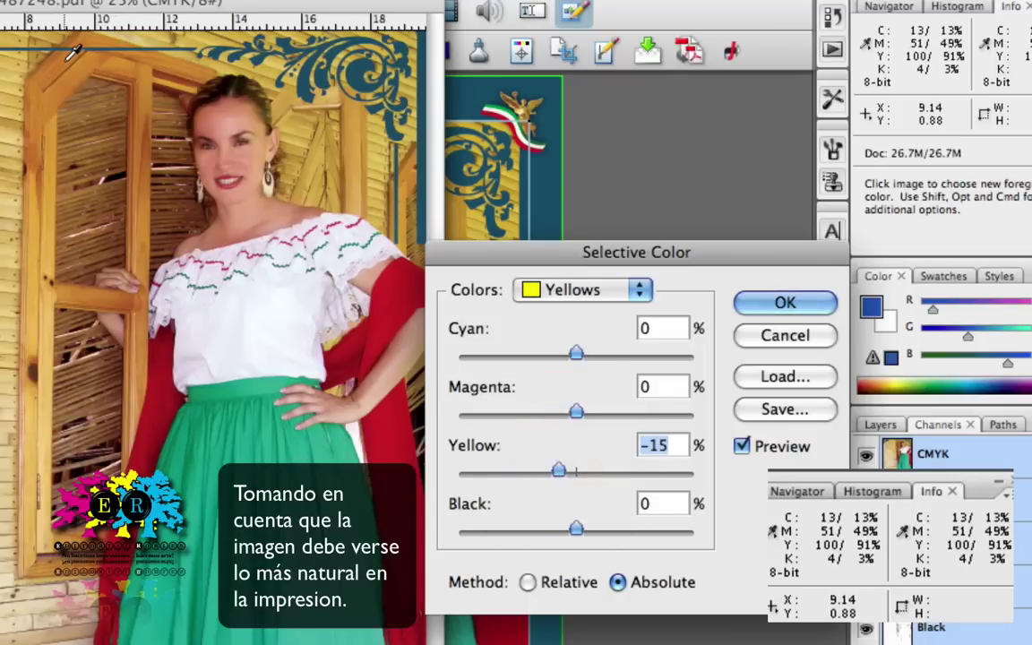
{"action": "left_click", "coordinate": [559, 535]}
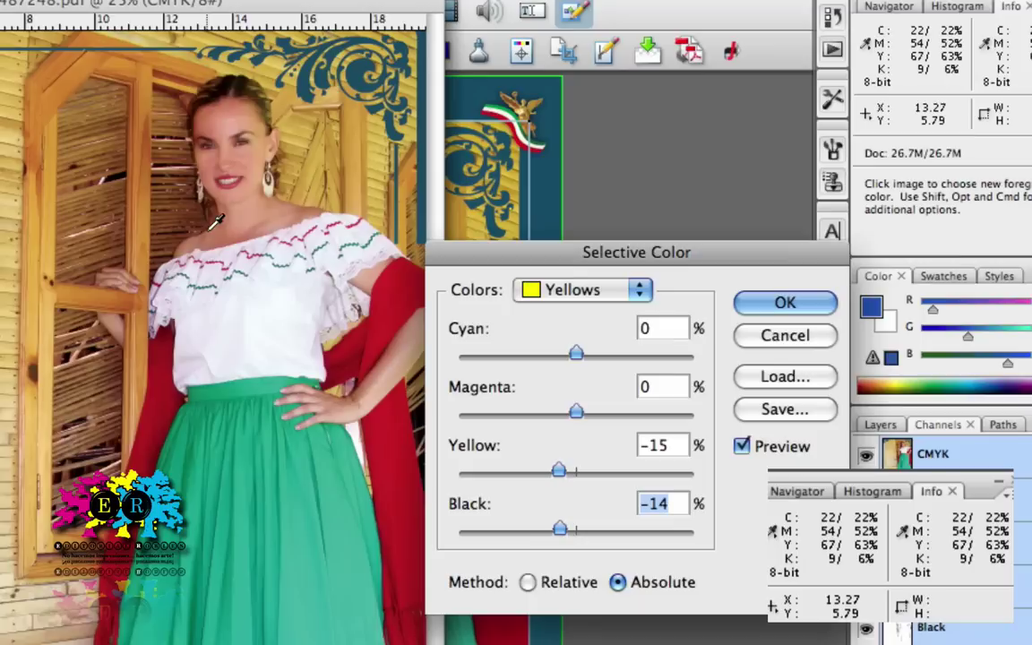
{"action": "left_click", "coordinate": [640, 295]}
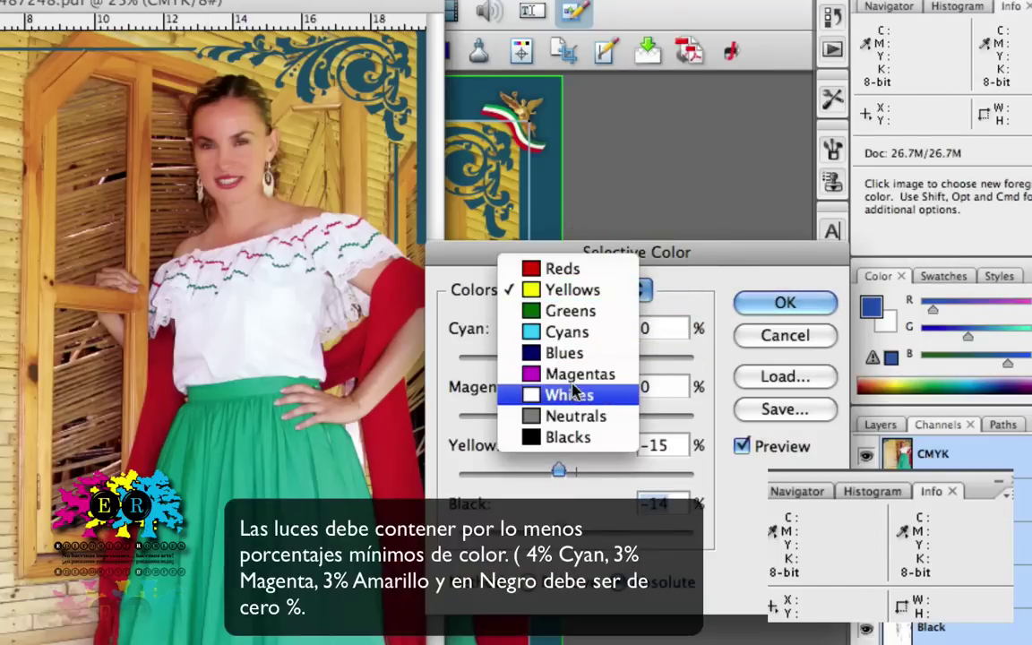
Tint the Whites with Cyan +1%, Magenta +3%, Yellow +3%, Black 0%
{"action": "left_click", "coordinate": [573, 396]}
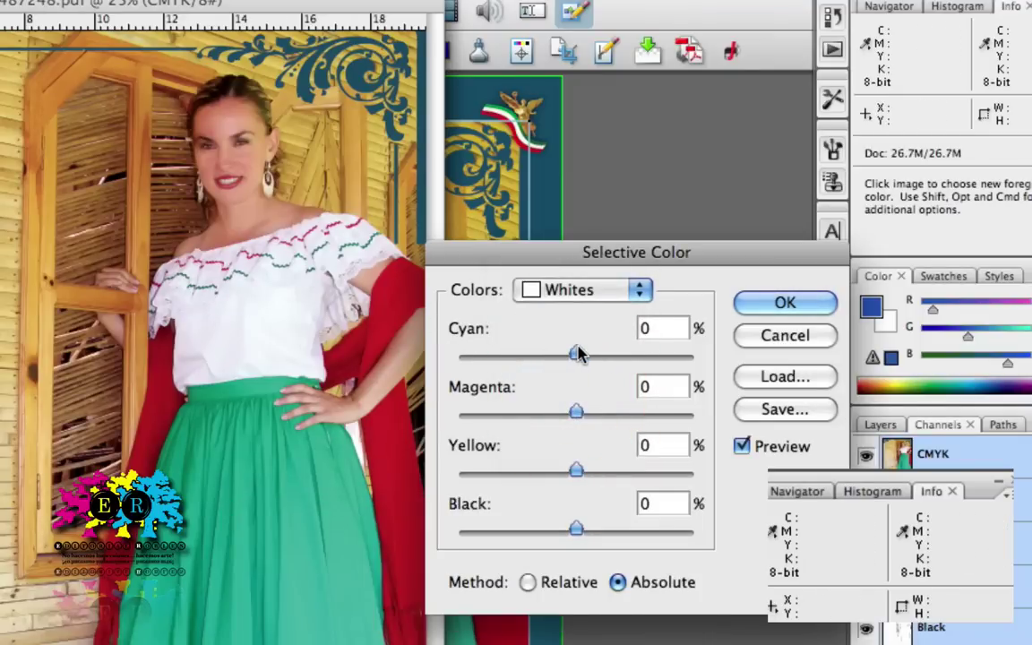
{"action": "left_click_drag", "start_coordinate": [576, 353], "coordinate": [581, 353]}
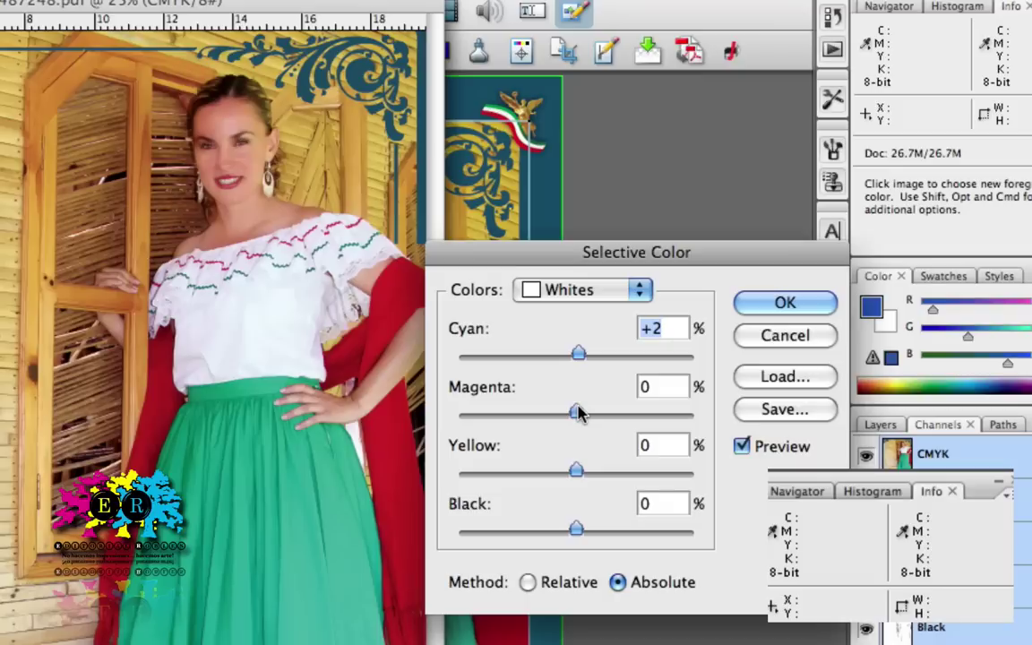
{"action": "left_click_drag", "start_coordinate": [576, 411], "coordinate": [579, 410]}
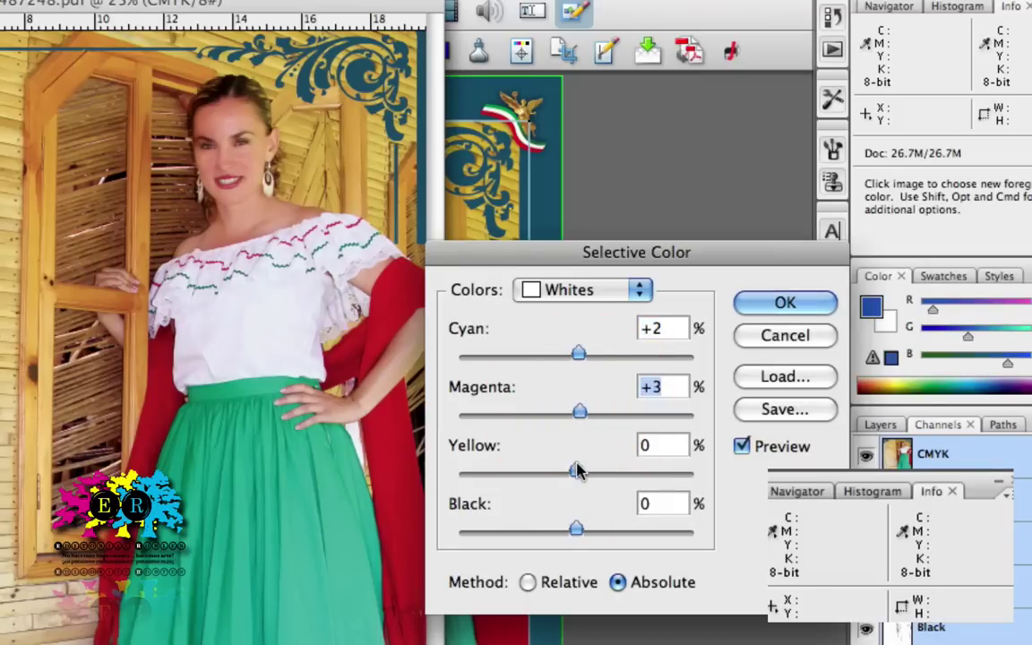
{"action": "left_click_drag", "start_coordinate": [576, 471], "coordinate": [579, 470]}
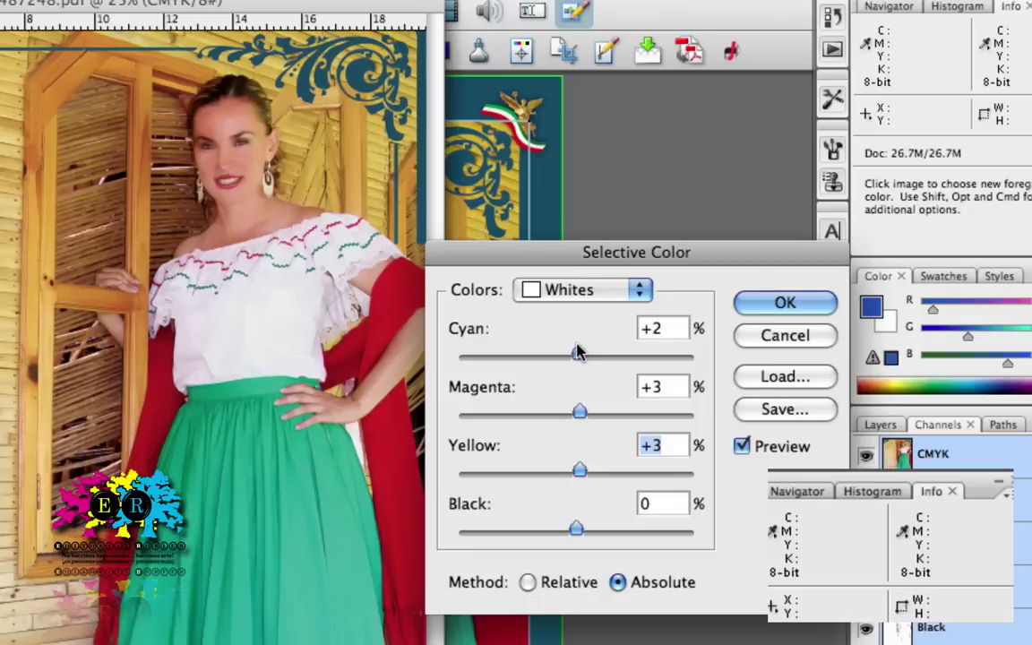
{"action": "left_click_drag", "start_coordinate": [577, 352], "coordinate": [575, 352]}
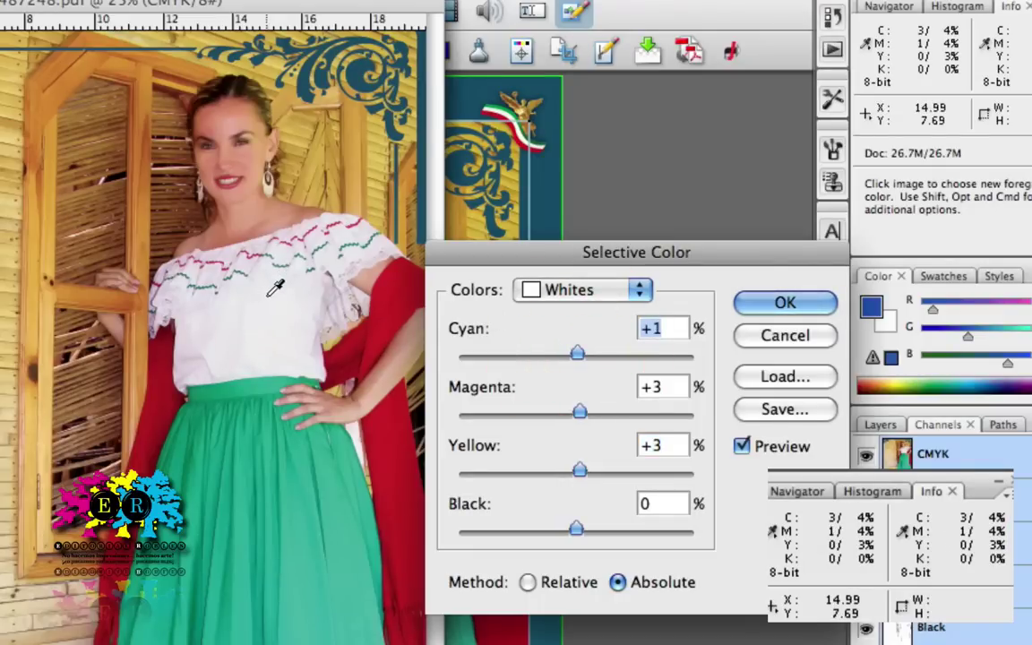
{"action": "left_click", "coordinate": [642, 290]}
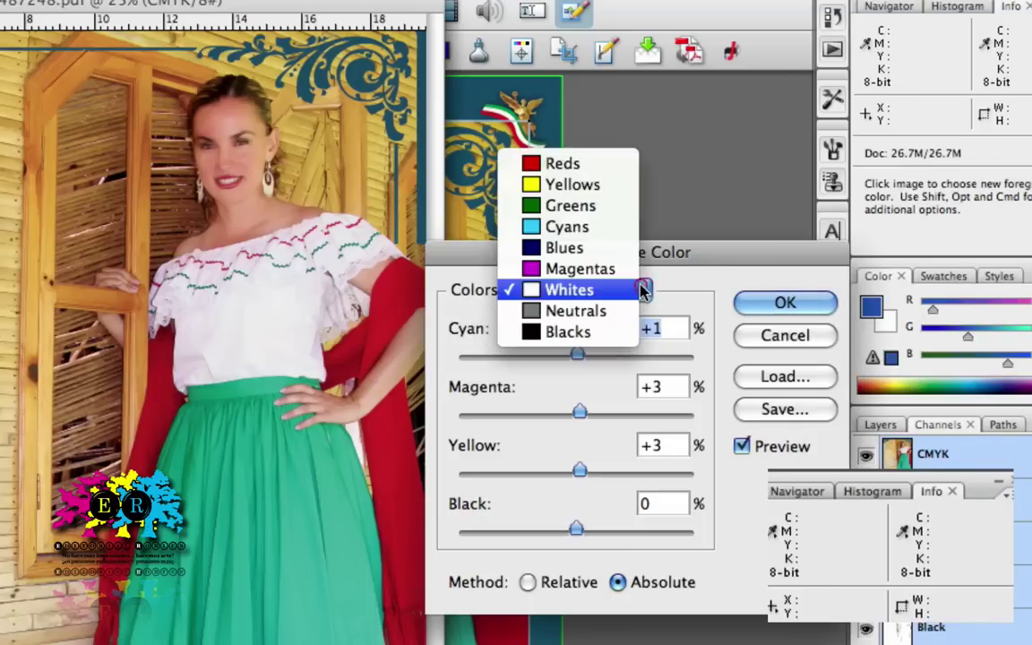
Set Greens Yellow -6% and Blacks Magenta -7%, Black -7%, then apply after comparing the preview
{"action": "left_click", "coordinate": [592, 210]}
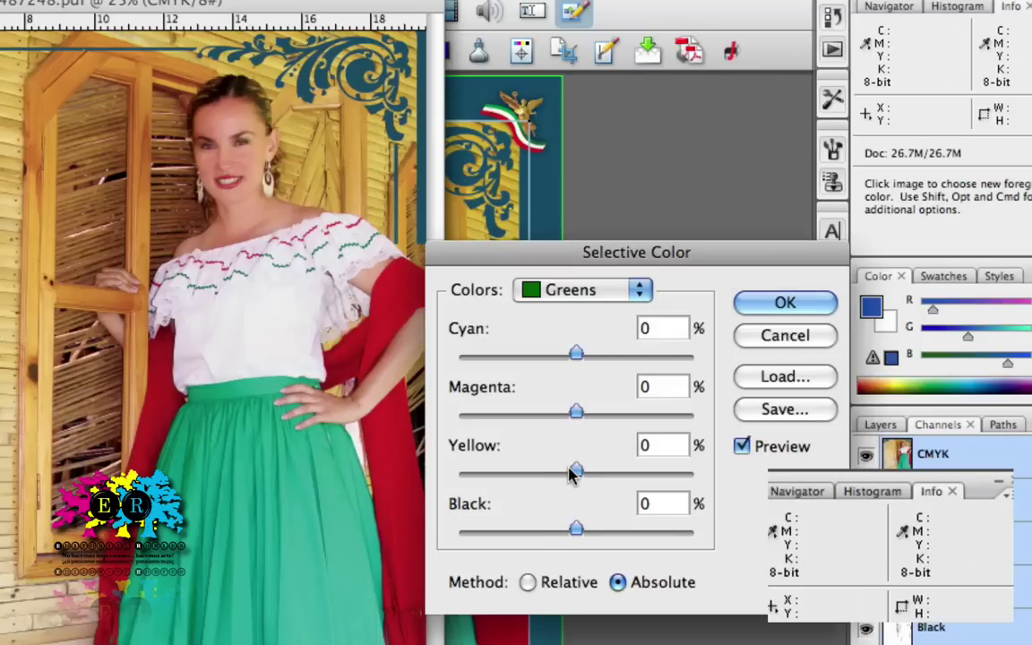
{"action": "left_click_drag", "start_coordinate": [571, 472], "coordinate": [564, 474]}
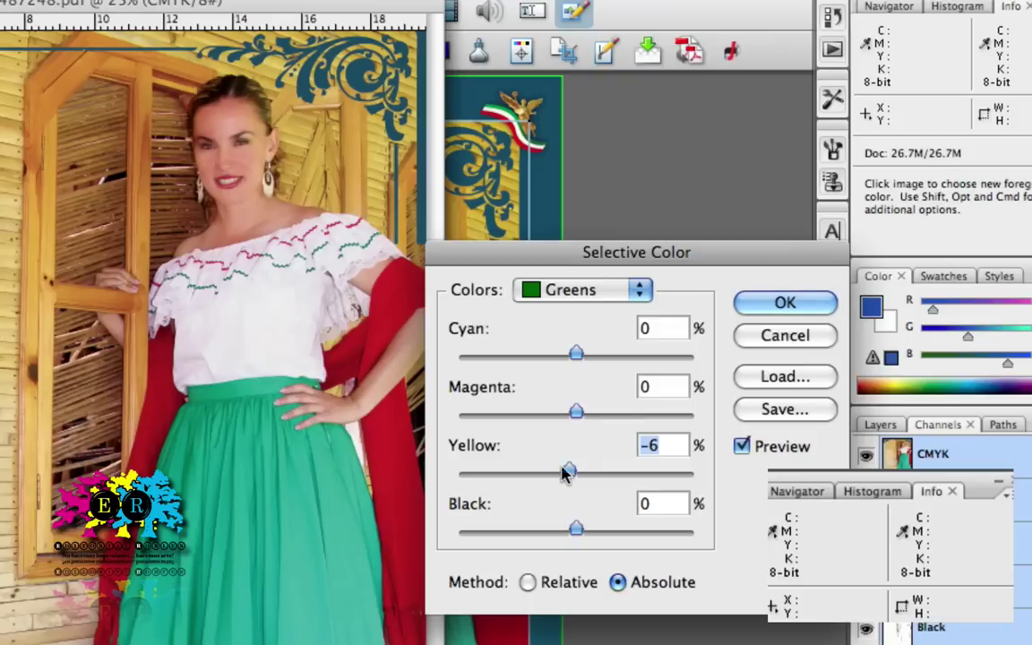
{"action": "left_click", "coordinate": [640, 293]}
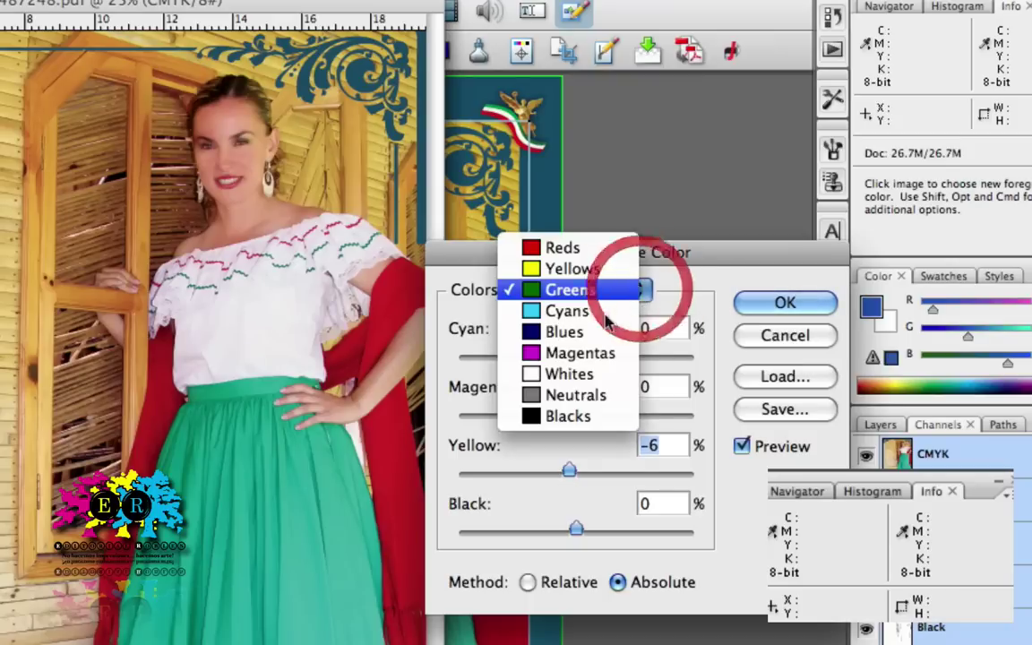
{"action": "left_click", "coordinate": [589, 418]}
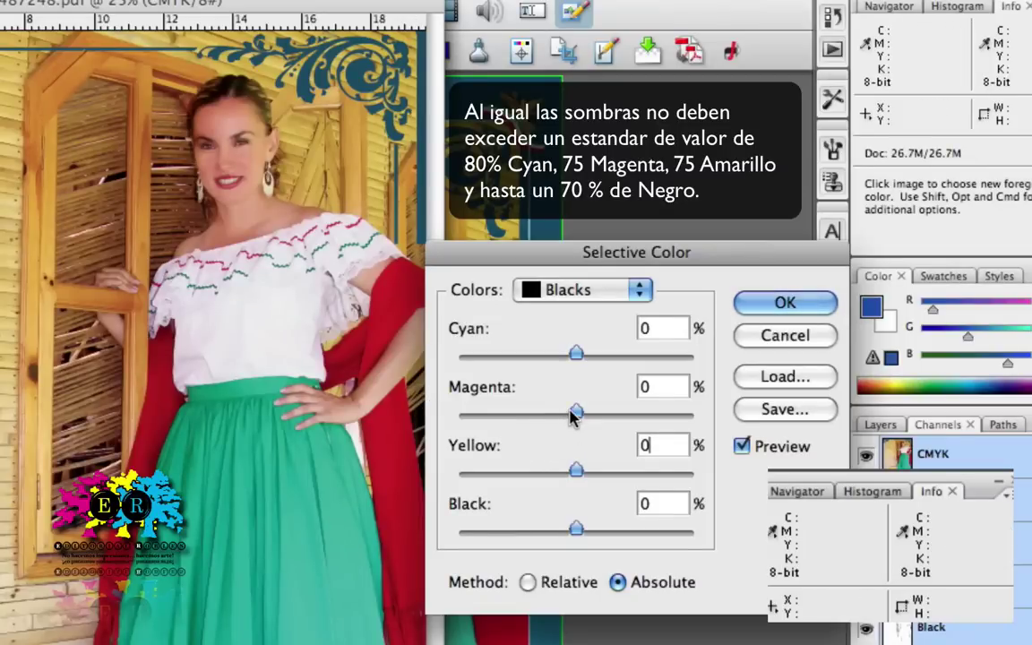
{"action": "left_click_drag", "start_coordinate": [566, 412], "coordinate": [558, 413]}
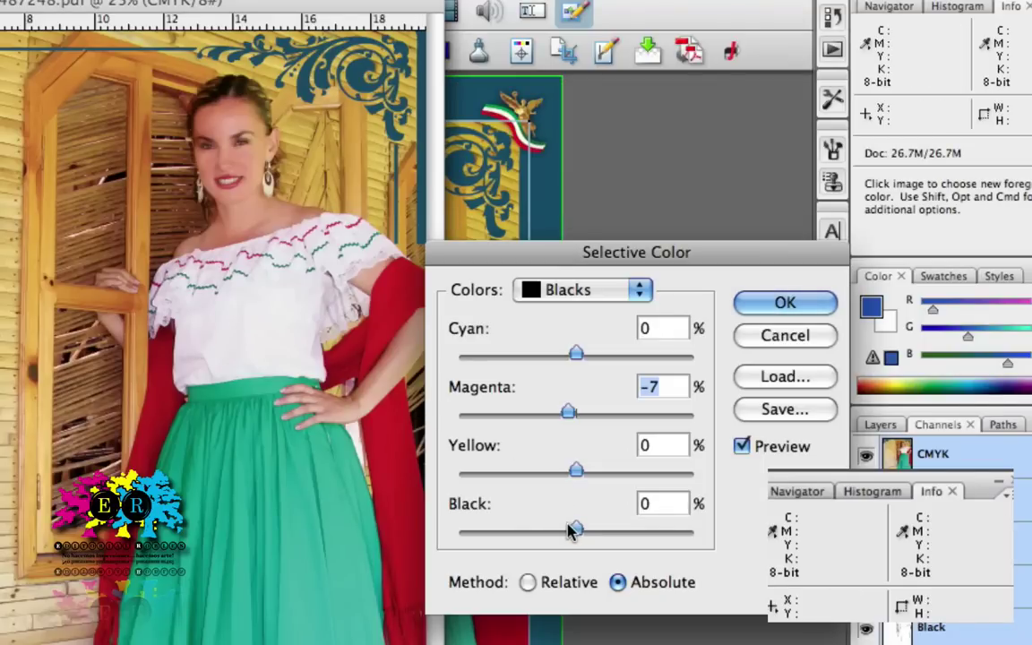
{"action": "left_click_drag", "start_coordinate": [569, 530], "coordinate": [561, 530]}
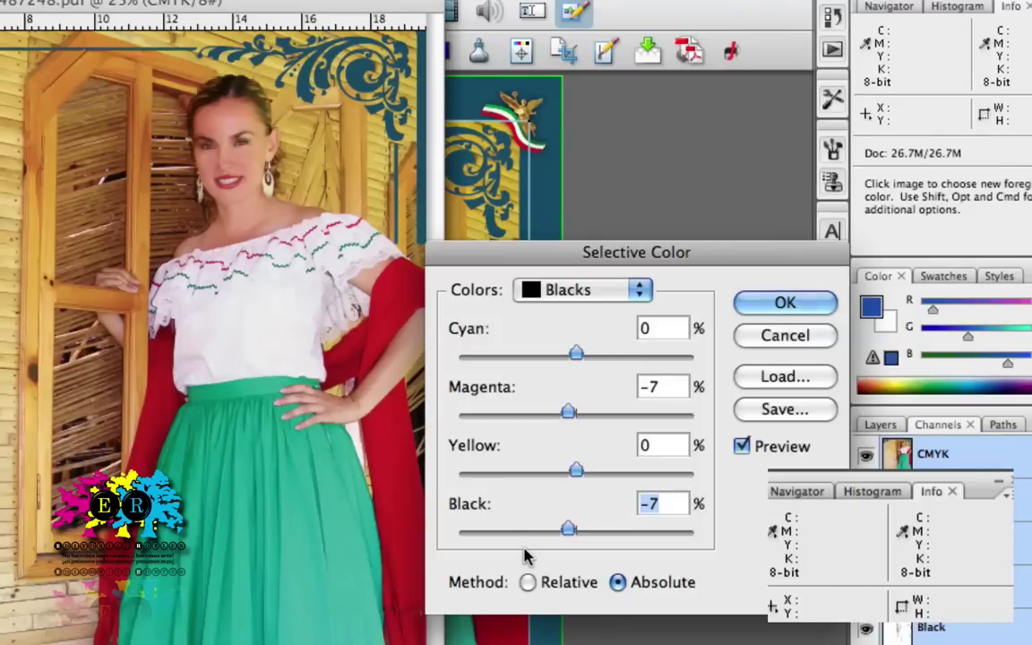
{"action": "left_click", "coordinate": [740, 446]}
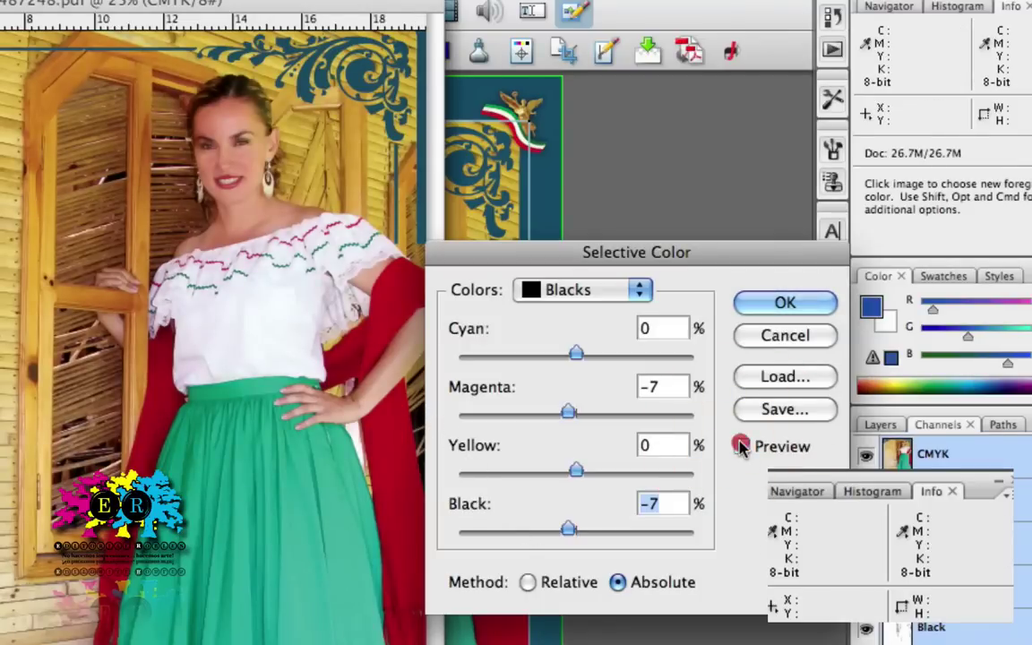
{"action": "left_click", "coordinate": [740, 446]}
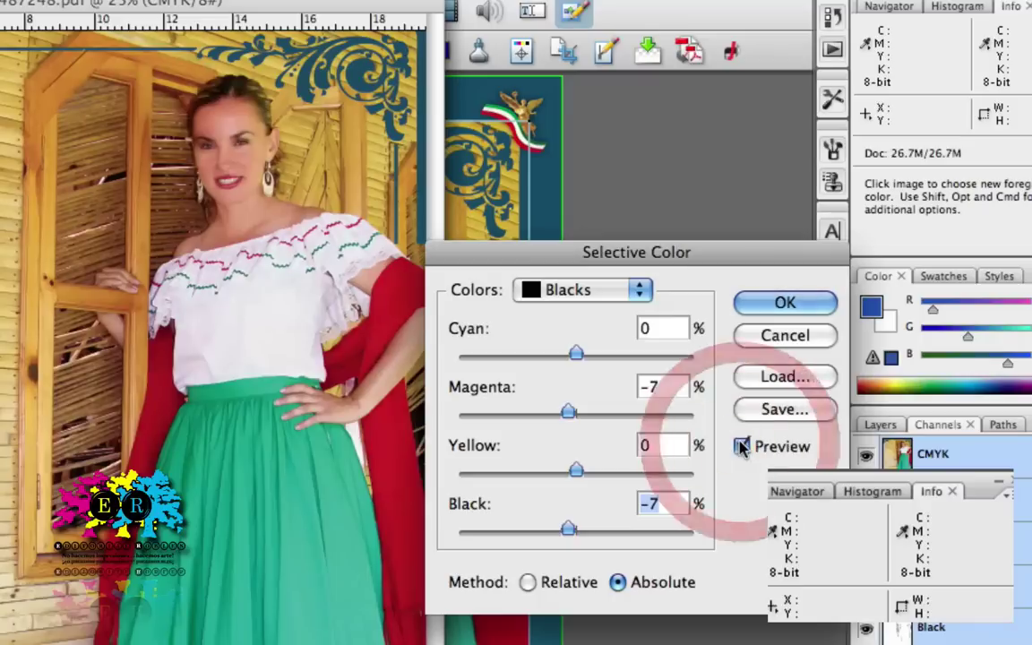
{"action": "left_click", "coordinate": [782, 302]}
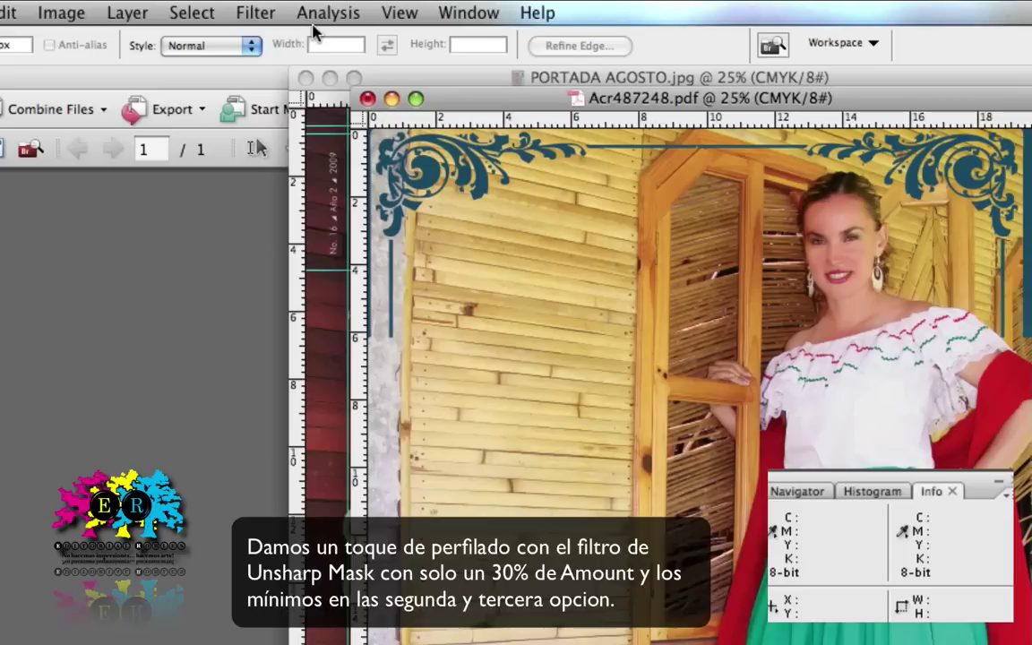
Sharpen the photo with Unsharp Mask and save it
{"action": "left_click", "coordinate": [257, 15]}
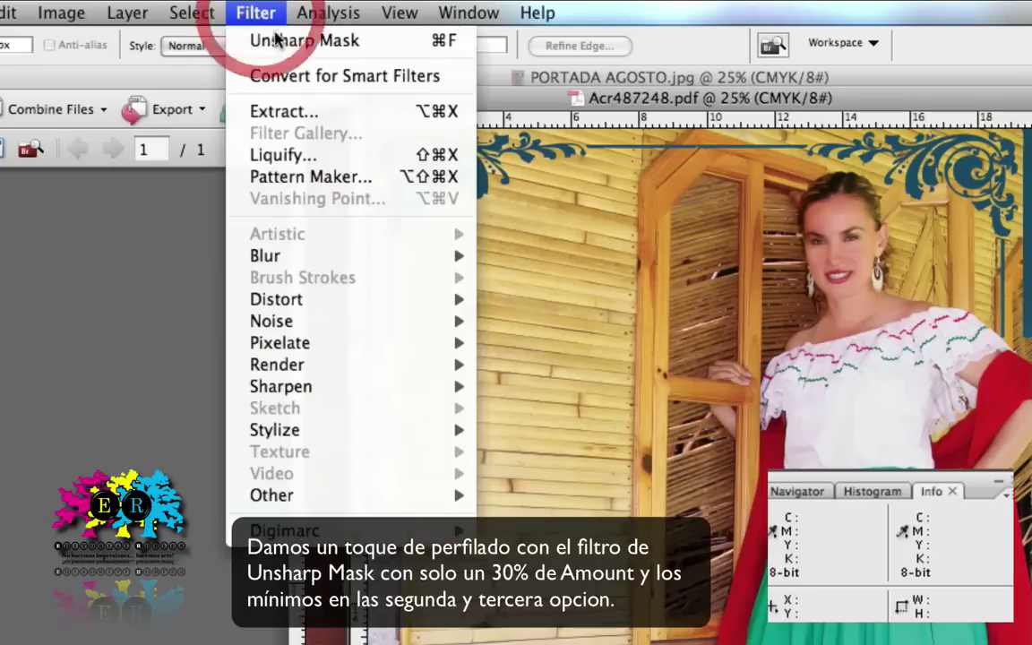
{"action": "left_click", "coordinate": [271, 39]}
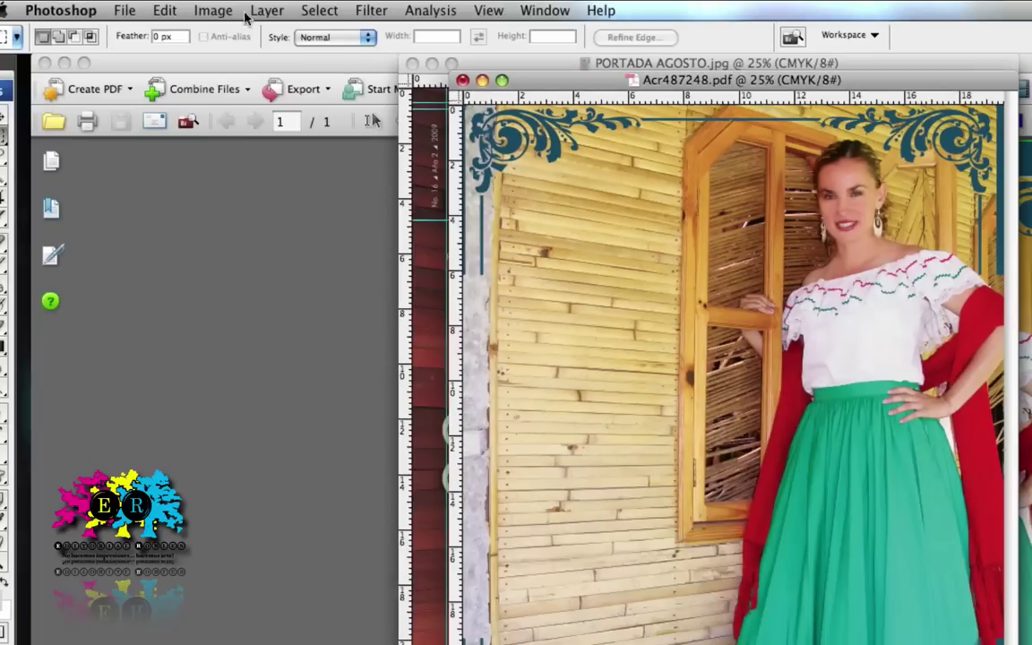
{"action": "left_click", "coordinate": [126, 10]}
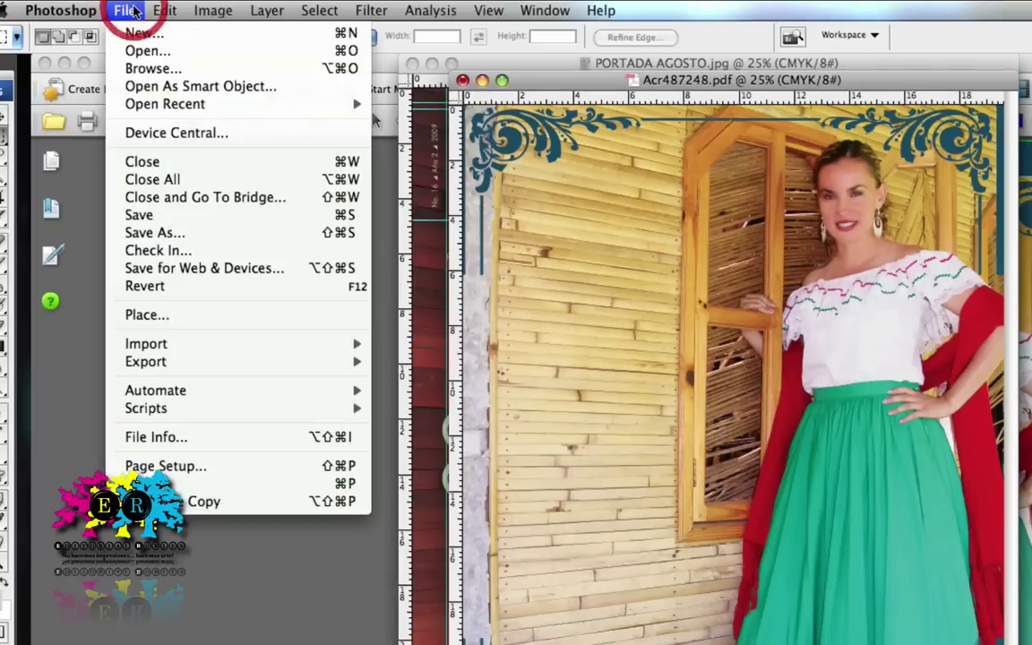
{"action": "left_click", "coordinate": [207, 214]}
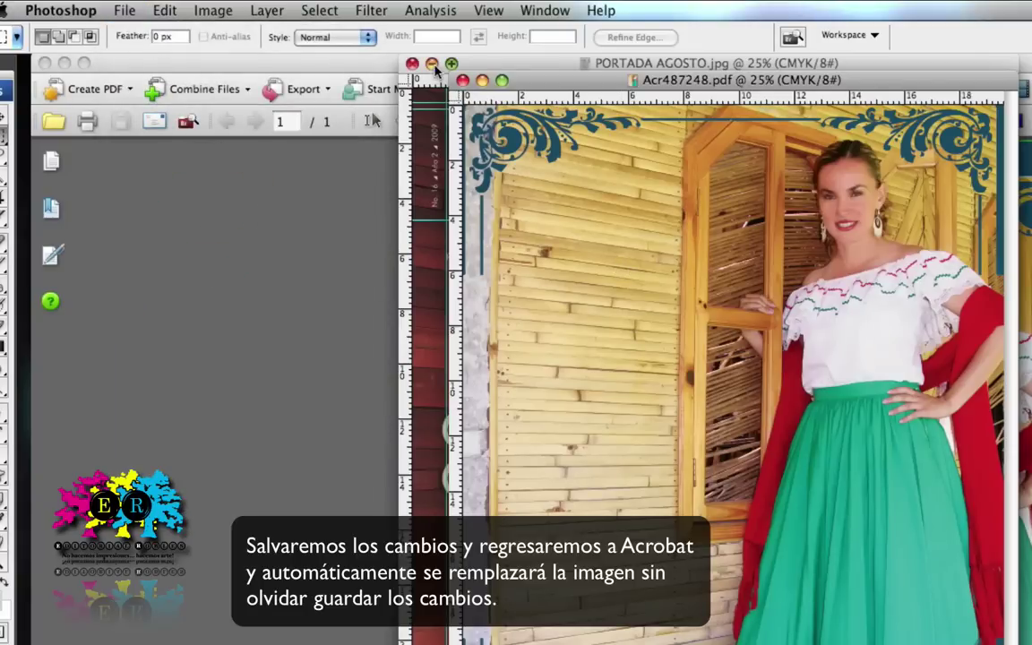
Close the Acr487248.pdf and PORTADA AGOSTO.jpg image windows
{"action": "left_click", "coordinate": [462, 81]}
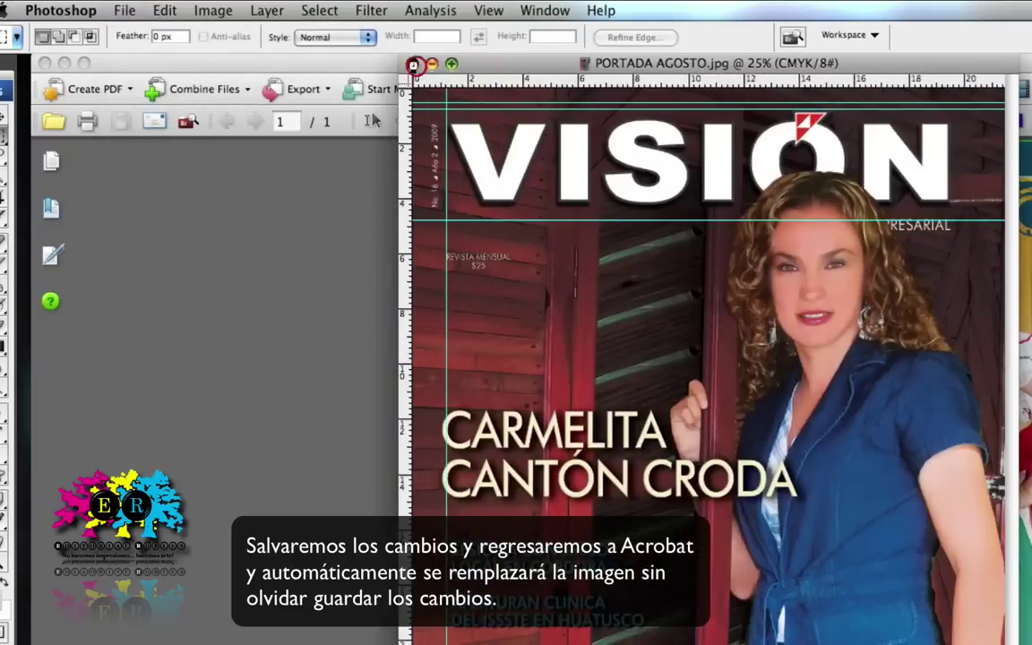
{"action": "left_click", "coordinate": [411, 63]}
{"action": "left_click", "coordinate": [366, 293]}
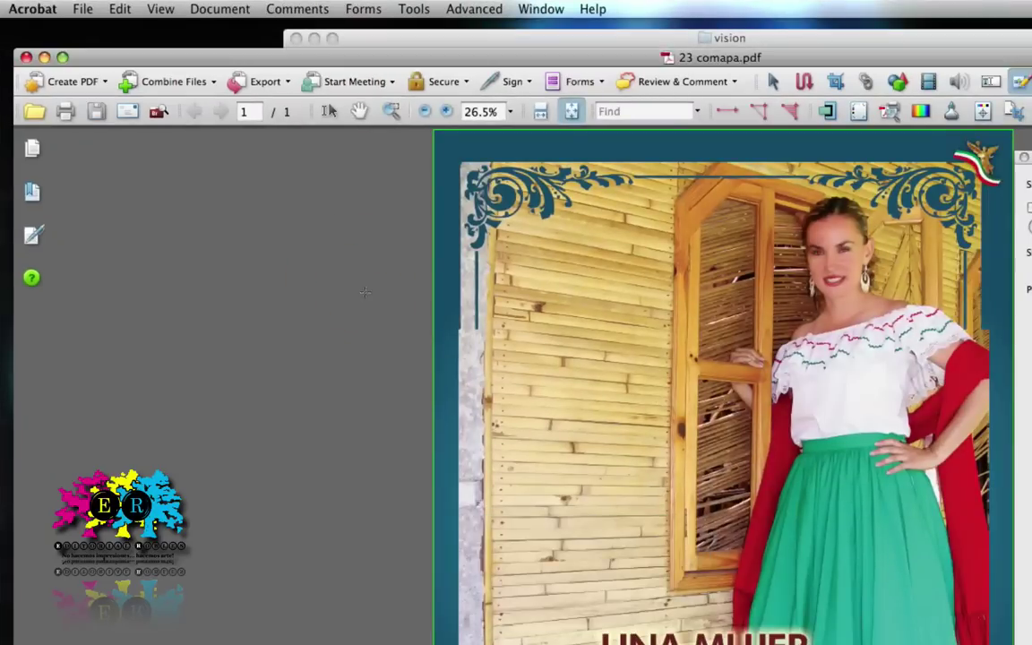
Save 23 comapa.pdf with the updated cover photo
{"action": "left_click", "coordinate": [89, 9]}
{"action": "left_click", "coordinate": [143, 178]}
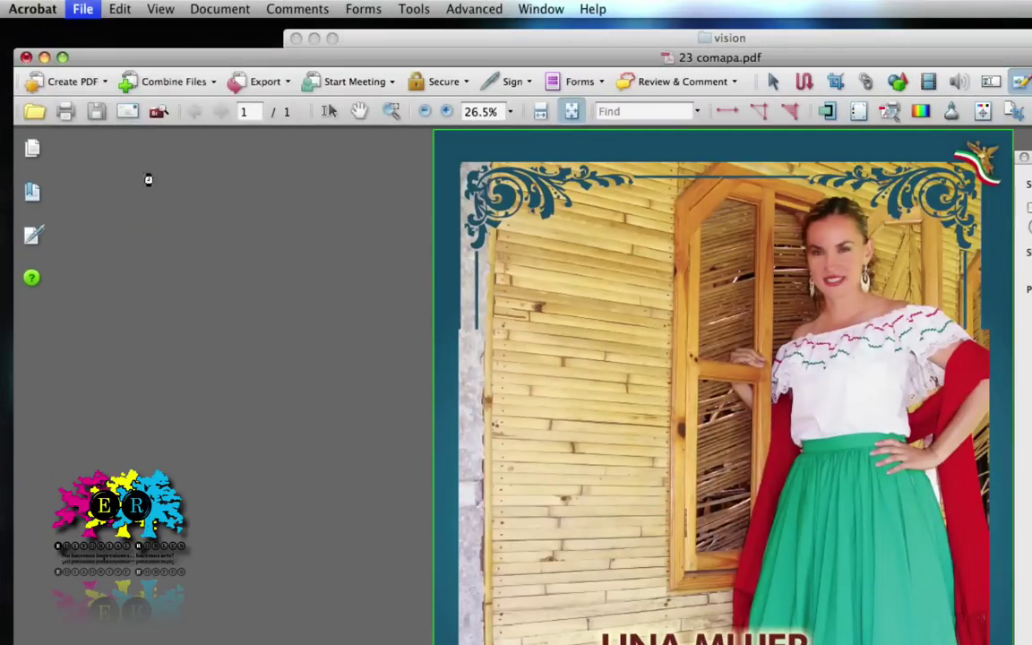